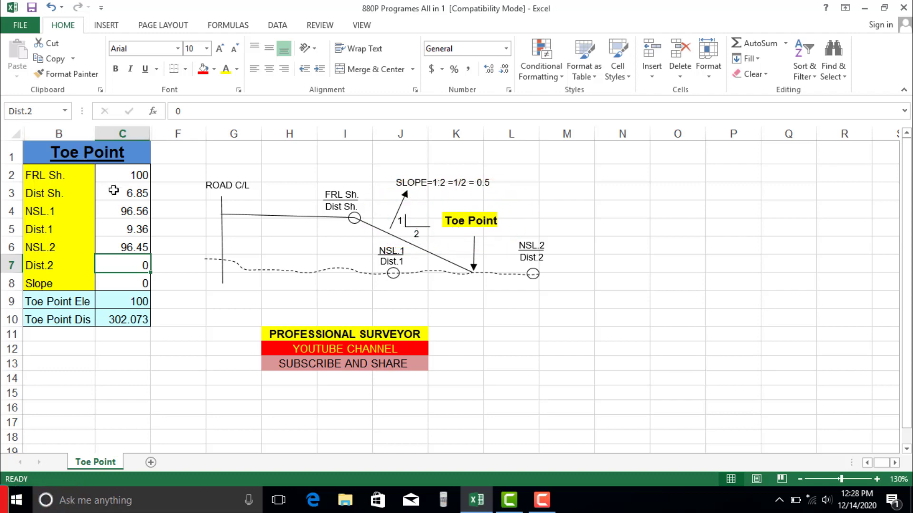
Enter Dist Sh. 6.85 and NSL.1 97.80 in the Toe Point sheet
{"action": "left_click", "coordinate": [121, 177]}
{"action": "type", "text": "10"}
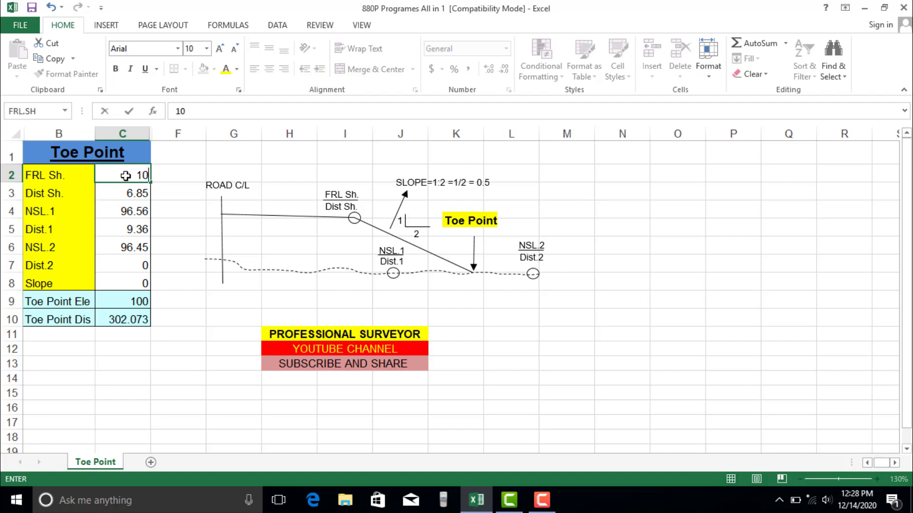
{"action": "key", "text": "Down"}
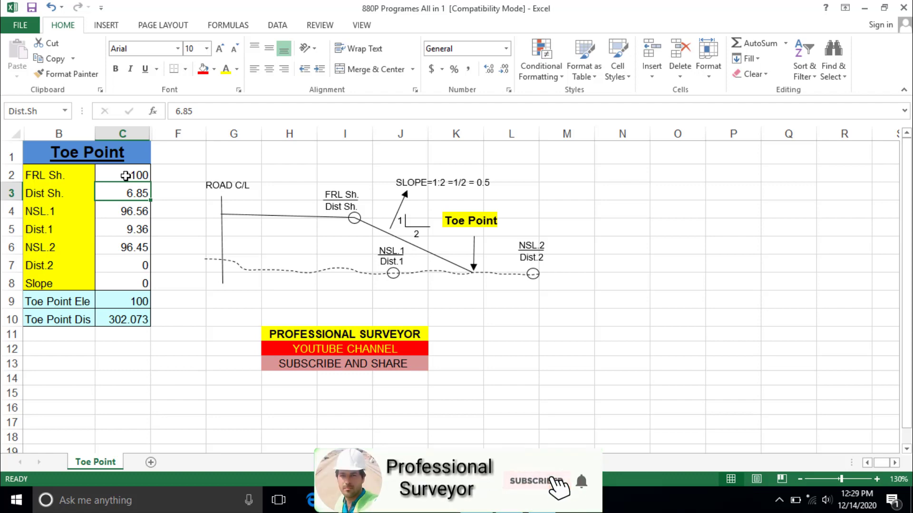
{"action": "type", "text": "6.85"}
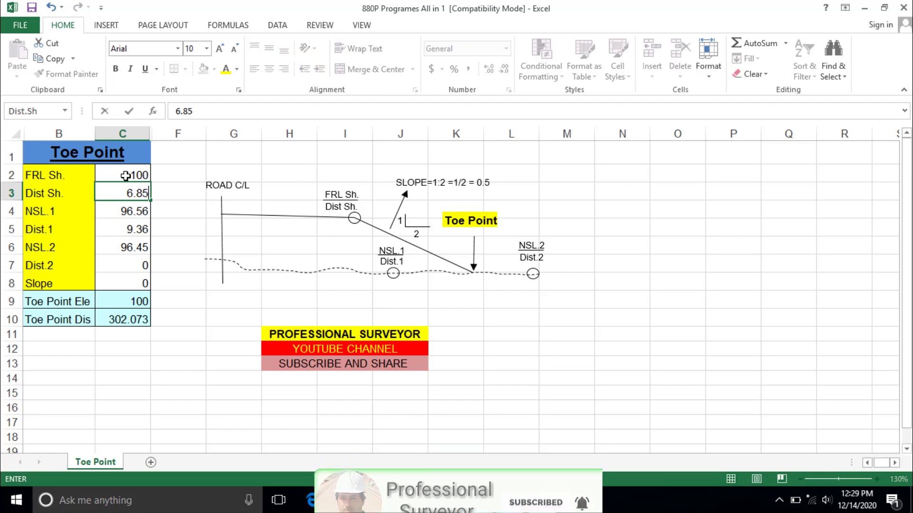
{"action": "key", "text": "Return"}
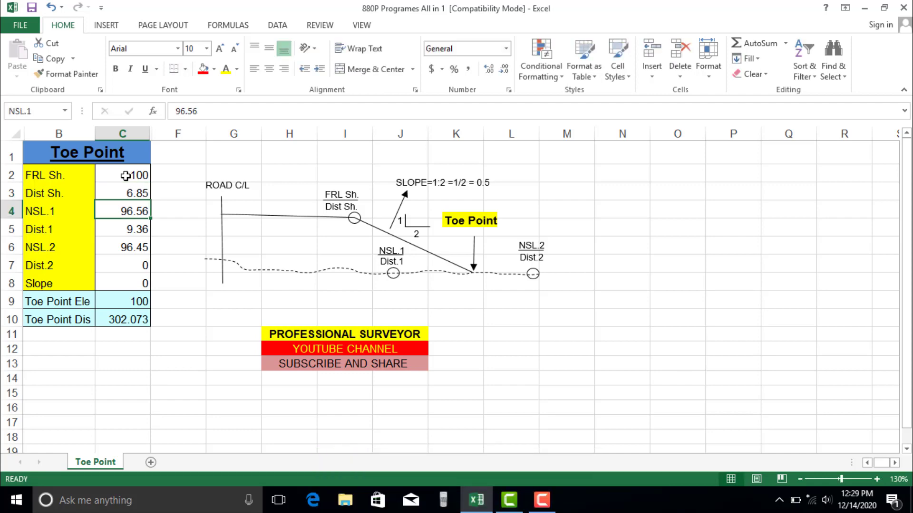
{"action": "type", "text": "97.80"}
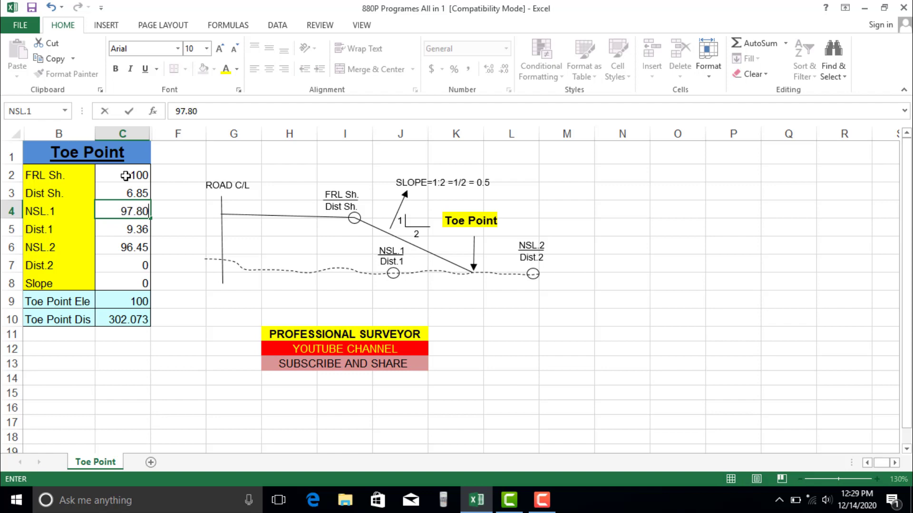
{"action": "key", "text": "Return"}
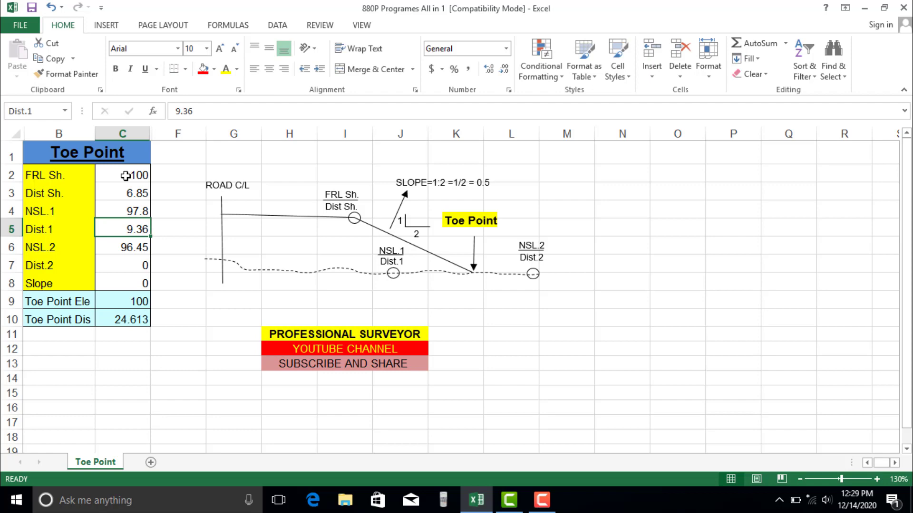
Enter Dist.1 10.10, NSL.2 97.562 and Dist.2 14.23
{"action": "key", "text": "Up"}
{"action": "key", "text": "Down"}
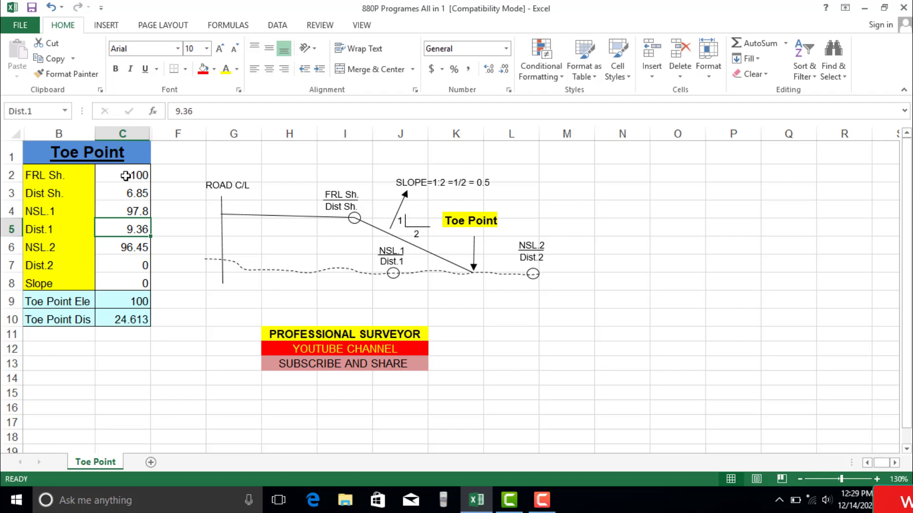
{"action": "type", "text": "10.10"}
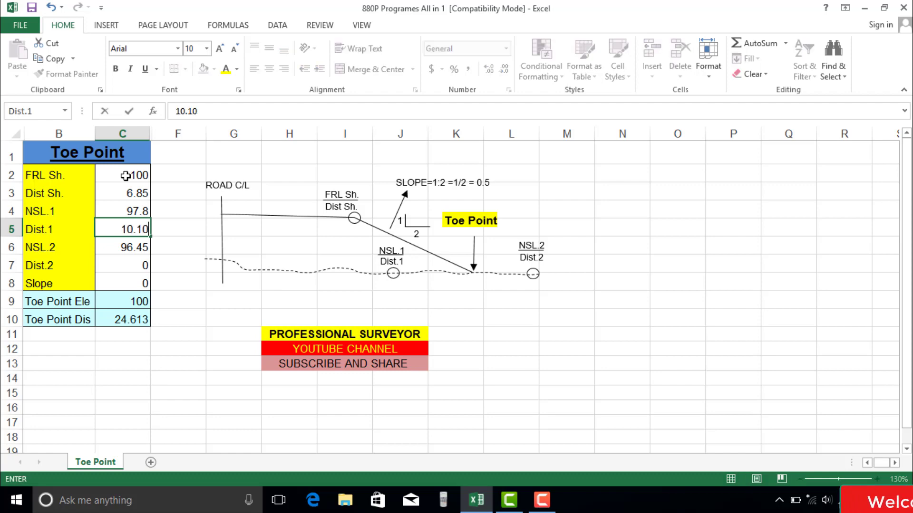
{"action": "key", "text": "Return"}
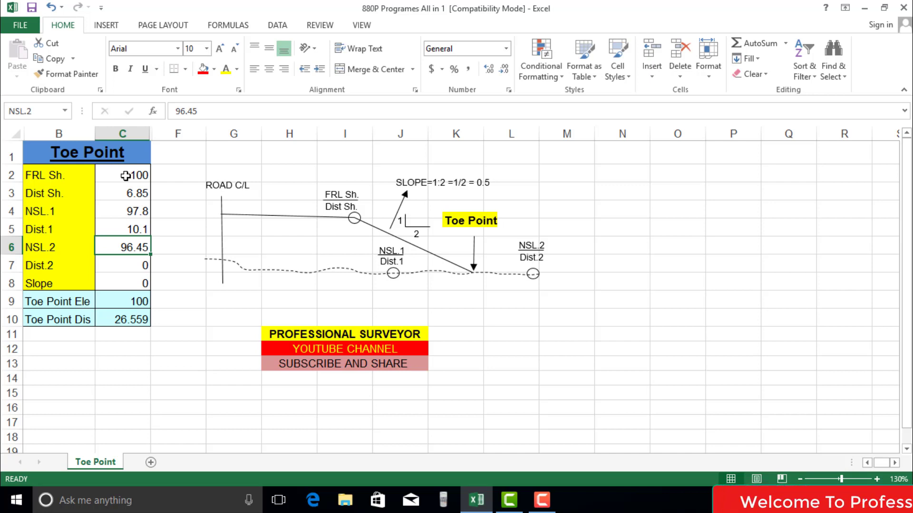
{"action": "type", "text": "97.5"}
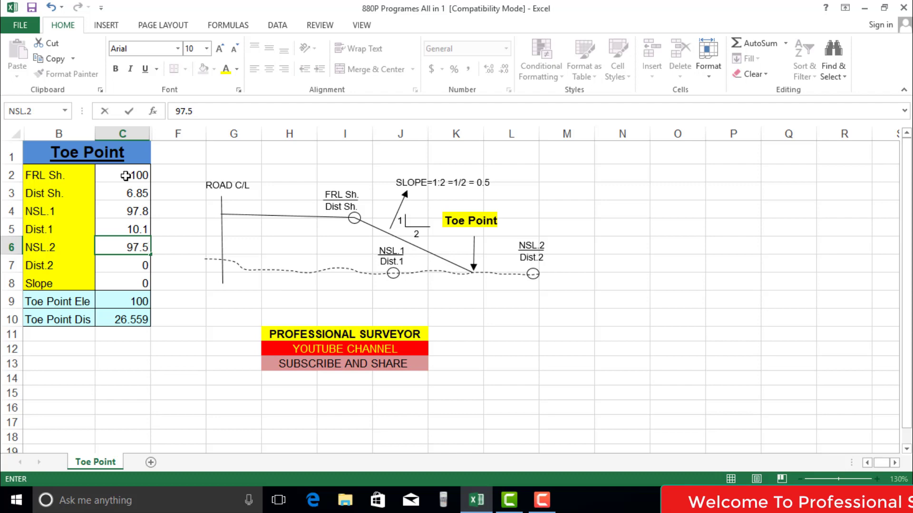
{"action": "type", "text": "62"}
{"action": "key", "text": "Return"}
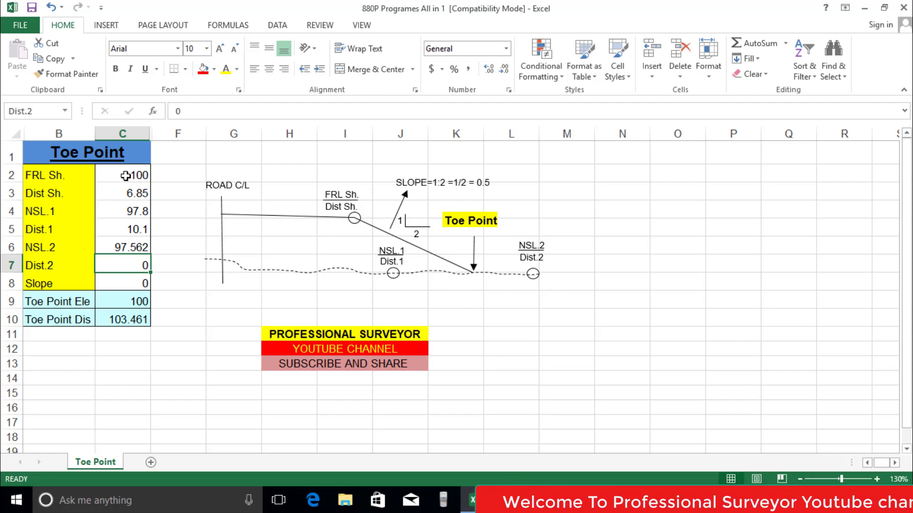
{"action": "type", "text": "14.23"}
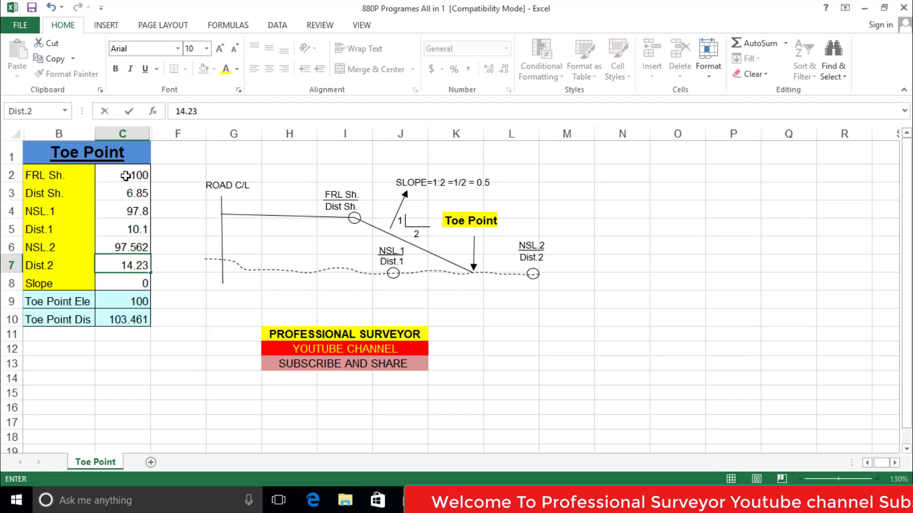
{"action": "key", "text": "Return"}
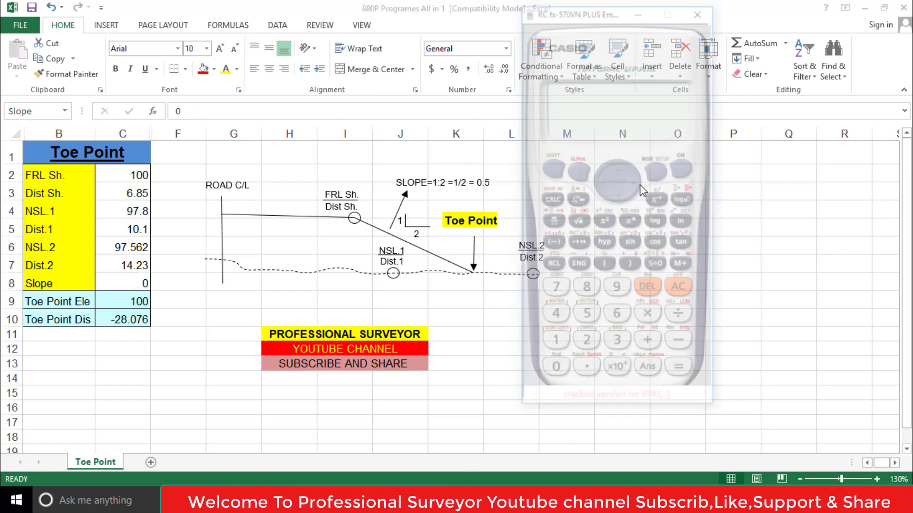
Move the calculator emulator aside and compute 1 ÷ 2 = 0.5
{"action": "left_click_drag", "start_coordinate": [614, 6], "coordinate": [685, 5]}
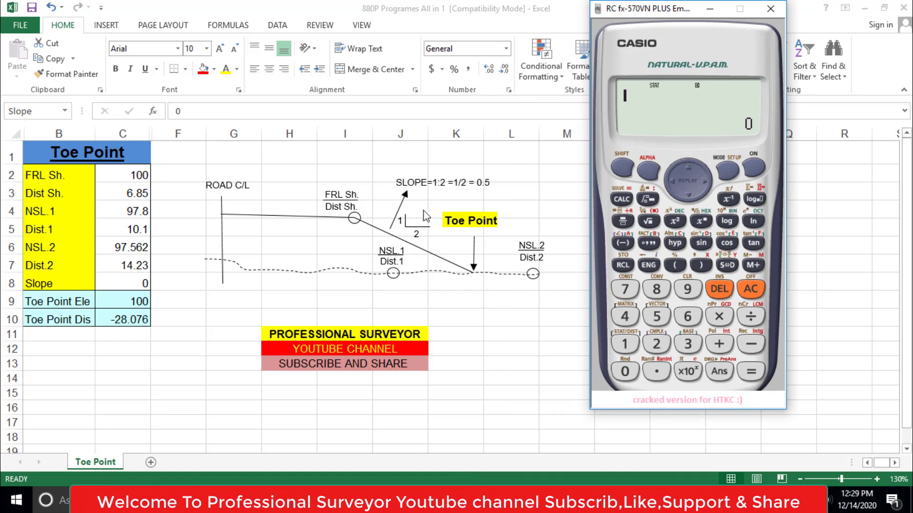
{"action": "key", "text": "1"}
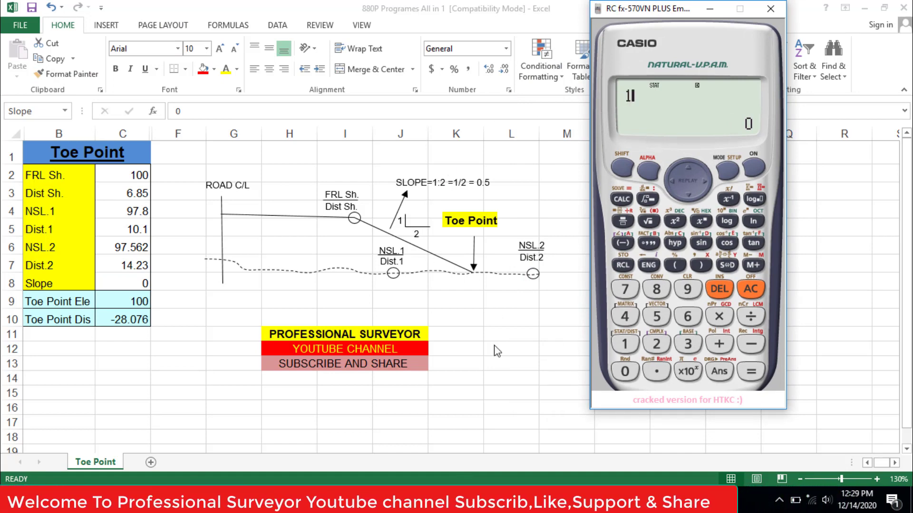
{"action": "key", "text": "slash"}
{"action": "key", "text": "2"}
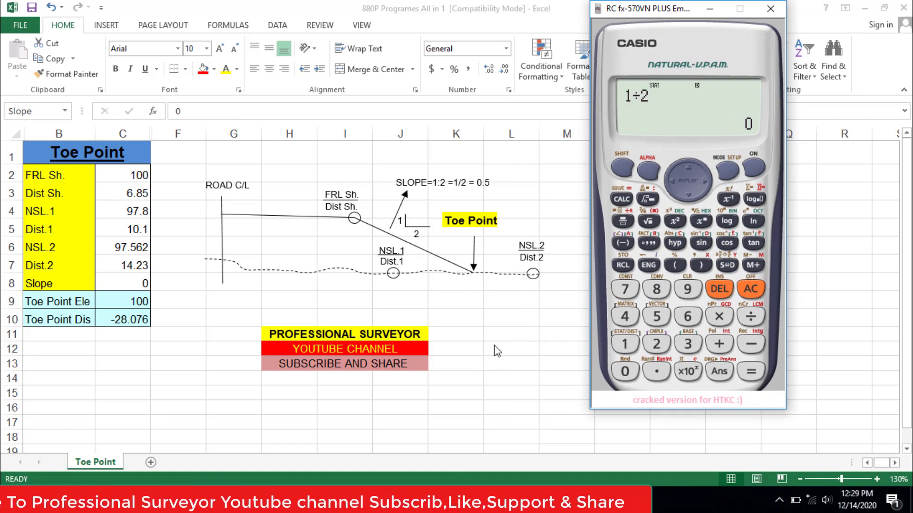
{"action": "key", "text": "Return"}
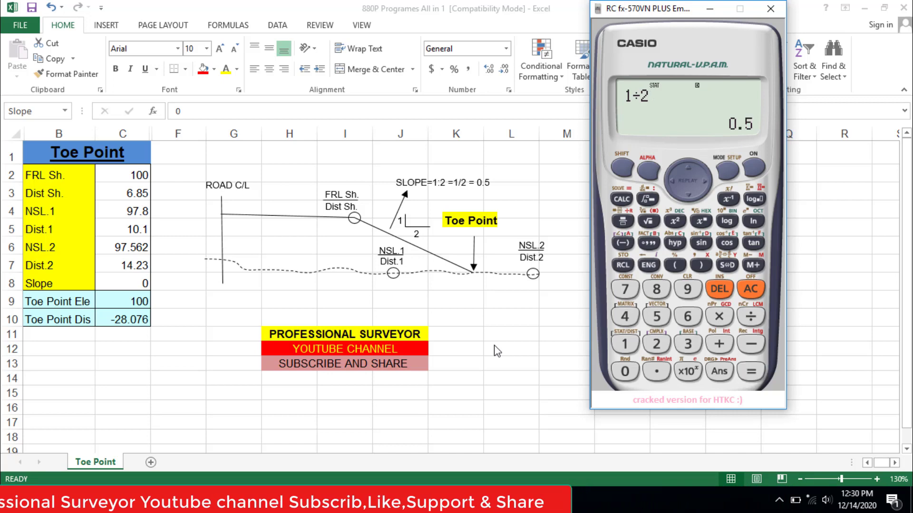
Compare against 1 ÷ 3, recompute 1 ÷ 2 to confirm 0.5, and return to Excel
{"action": "left_click", "coordinate": [756, 294]}
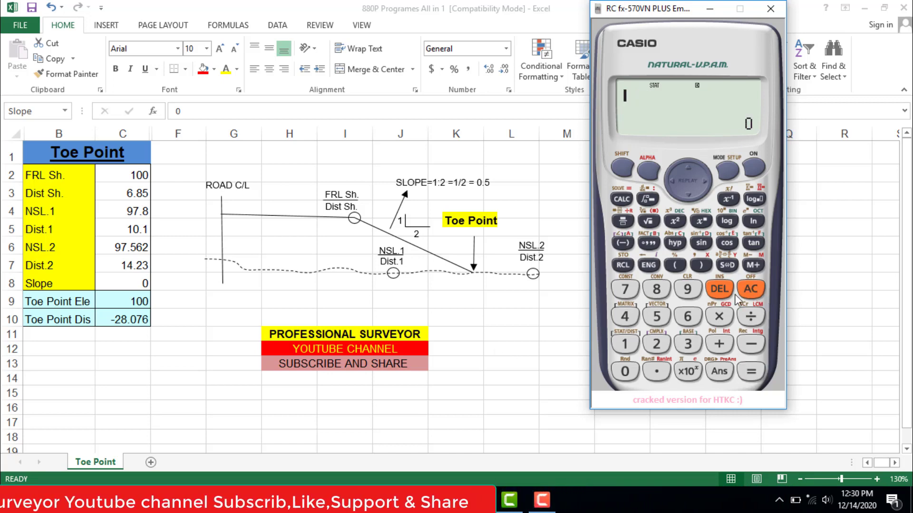
{"action": "key", "text": "1"}
{"action": "key", "text": "slash"}
{"action": "key", "text": "3"}
{"action": "key", "text": "Return"}
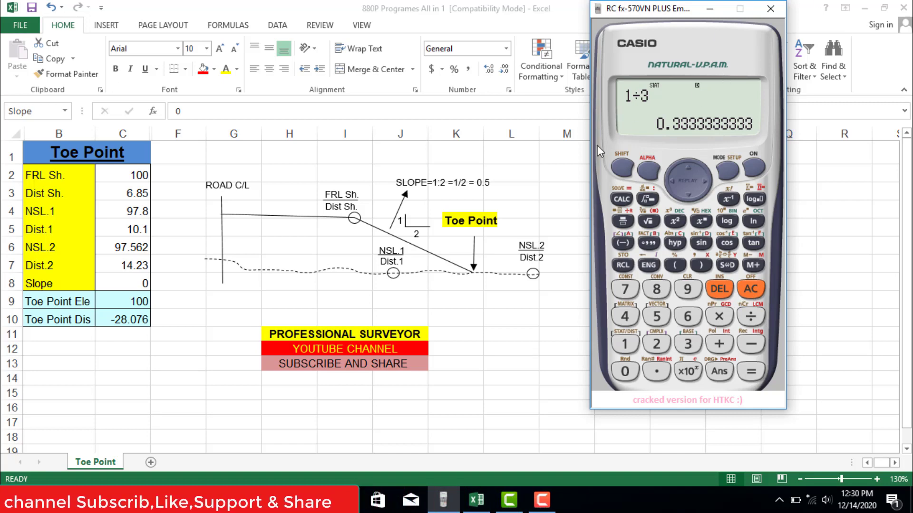
{"action": "left_click", "coordinate": [751, 289]}
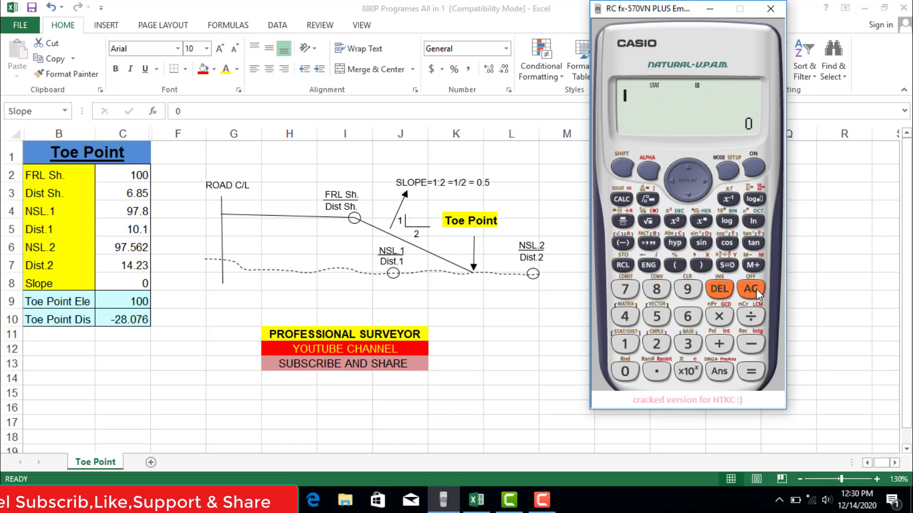
{"action": "type", "text": "1/"}
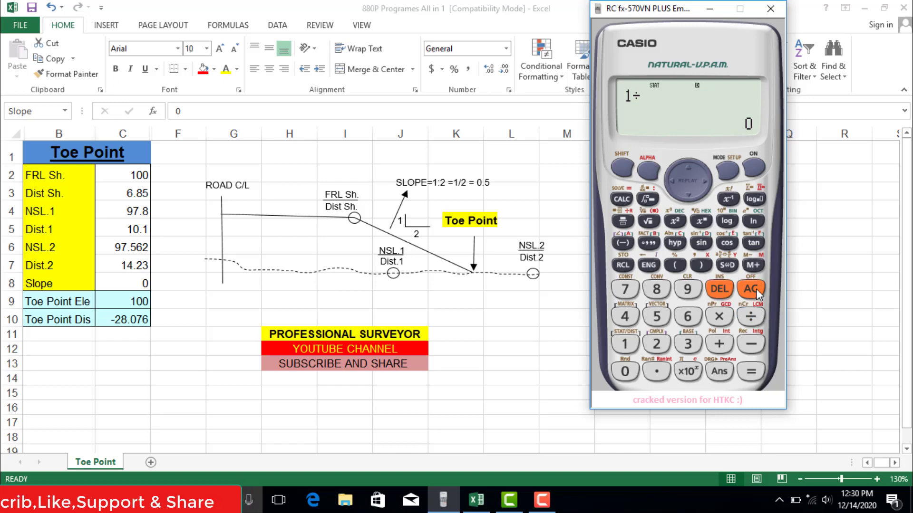
{"action": "type", "text": "2"}
{"action": "key", "text": "Return"}
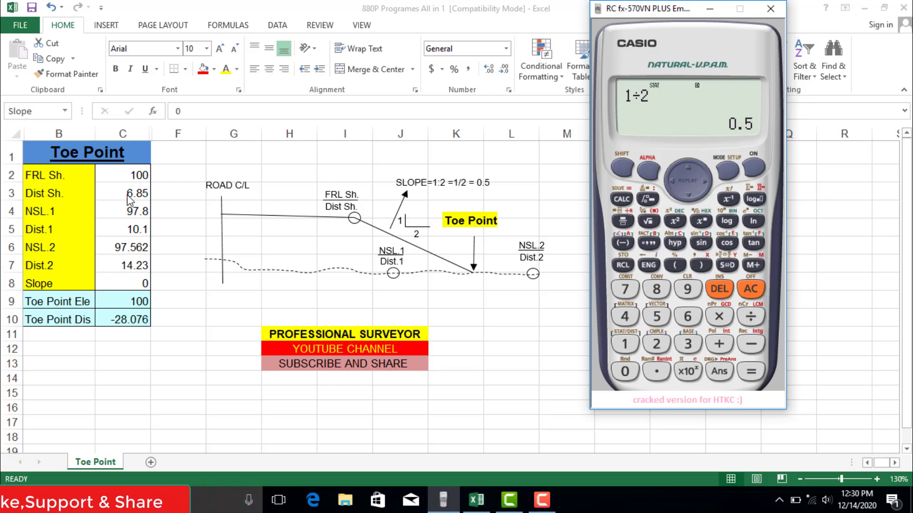
{"action": "left_click", "coordinate": [137, 284]}
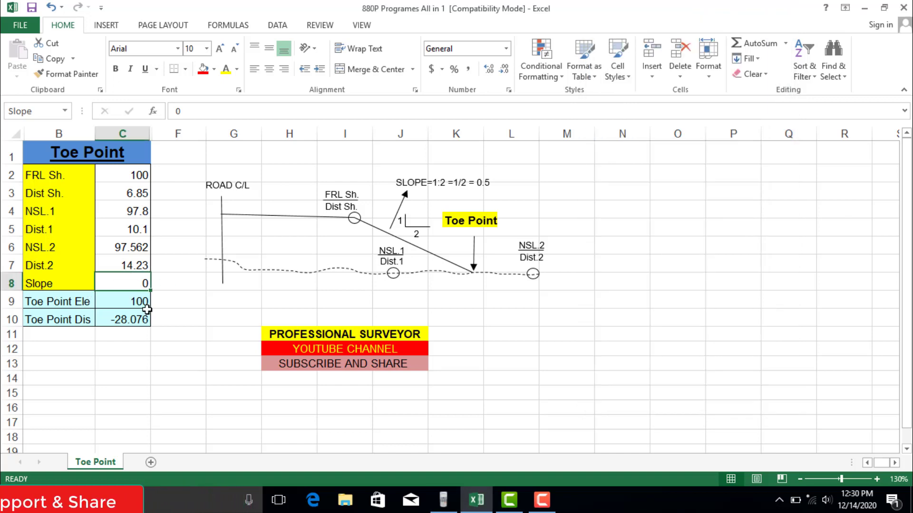
Enter 0.50 as the Slope in C8, giving toe point elevation 97.7251 and distance 11.400
{"action": "type", "text": ".50"}
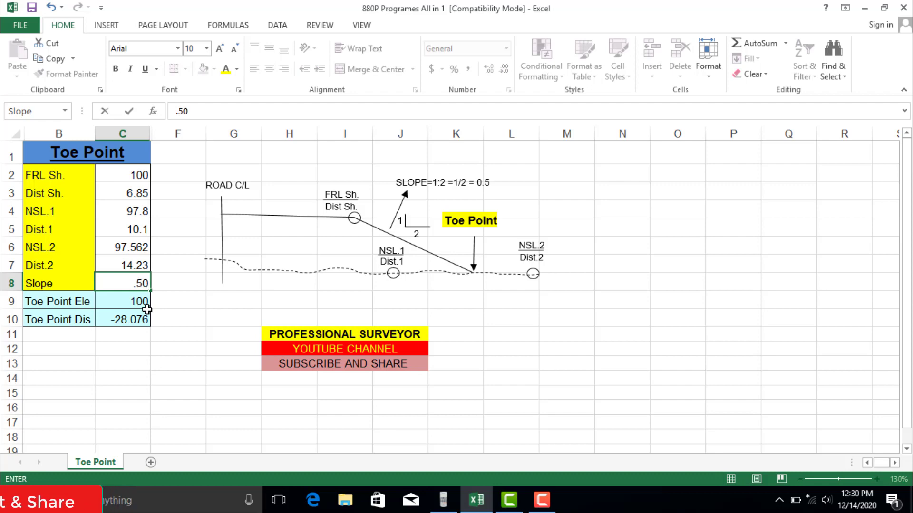
{"action": "key", "text": "Up"}
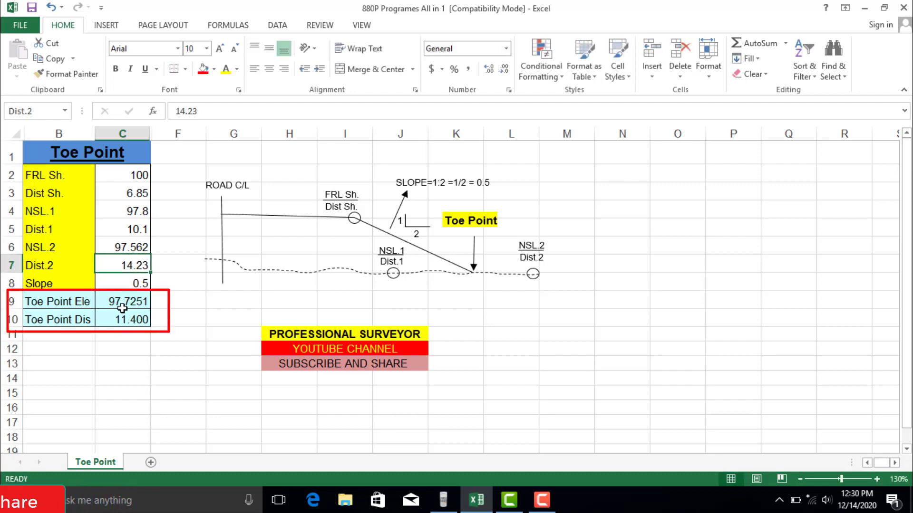